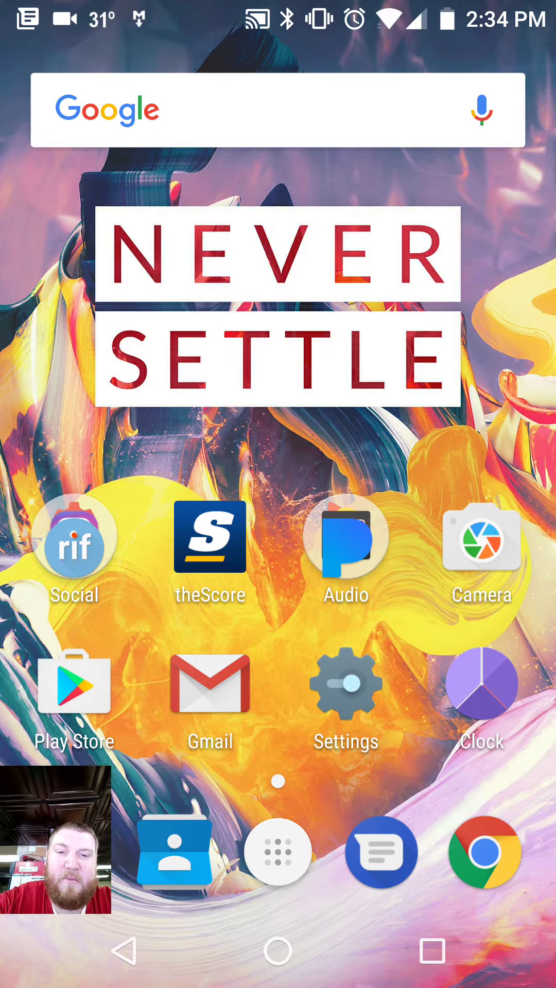
Bring up the Corsair Carbide SPEC-02 Redshift case product page in Chrome.
click(484, 851)
scroll(278, 515, down, 5)
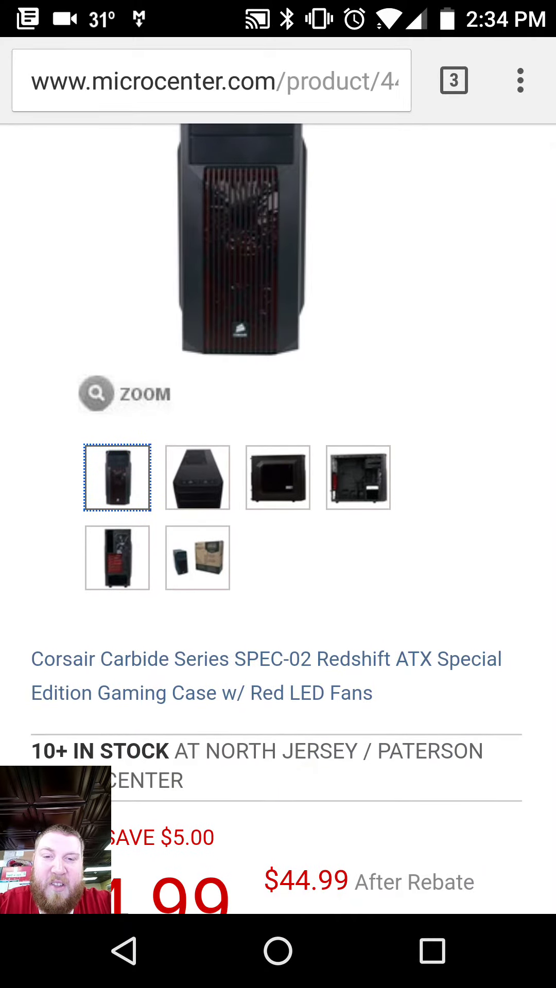
scroll(278, 515, up, 3)
Browse the rear, top-angle and open side-panel gallery photos, ending on the front view.
click(117, 681)
click(118, 599)
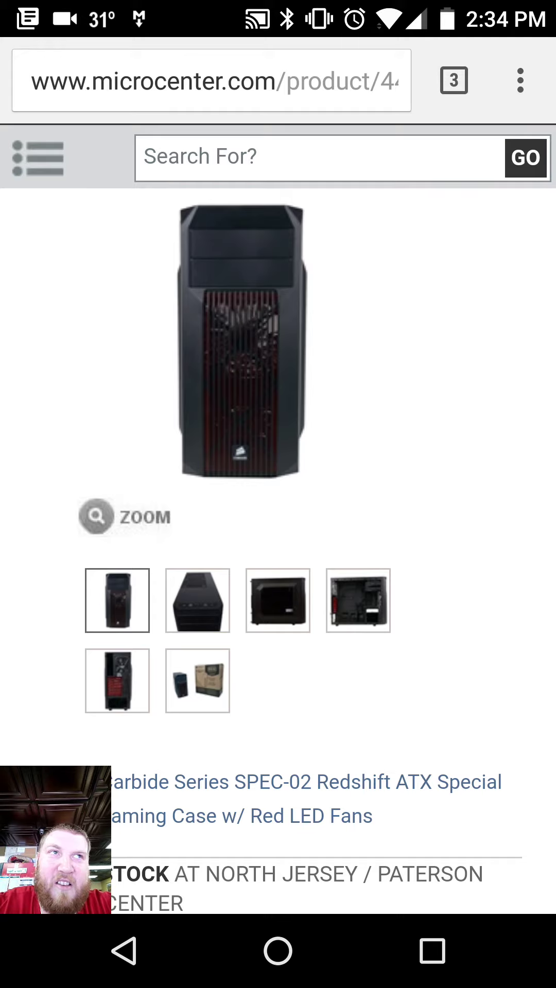
click(196, 600)
click(278, 600)
click(359, 600)
click(118, 600)
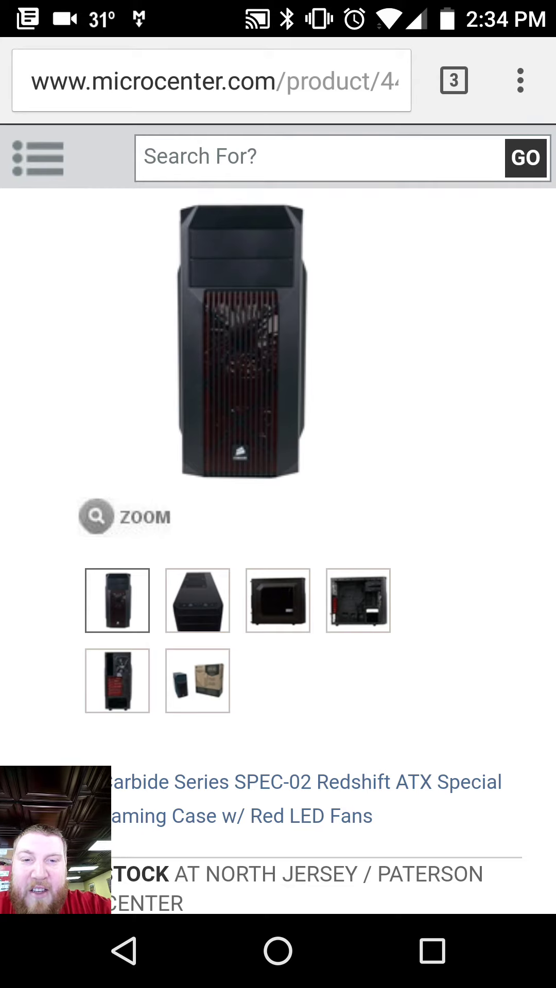
click(197, 600)
click(118, 600)
Scroll down the product page and back up to the gallery.
scroll(278, 463, down, 1)
scroll(278, 463, down, 8)
scroll(279, 463, up, 7)
scroll(278, 463, up, 5)
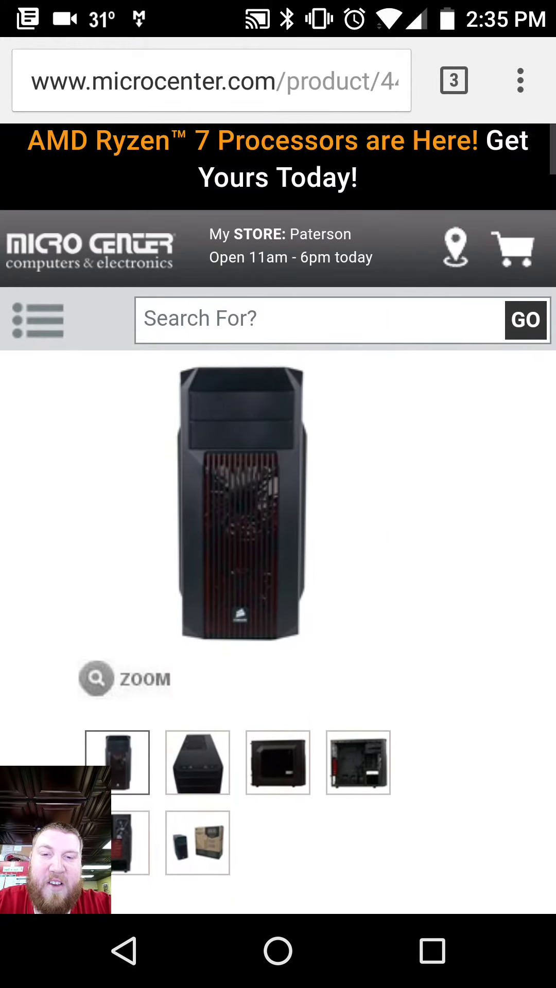
scroll(278, 463, down, 2)
Show the case's rear-view photo, then check the $54.99 price further down.
click(118, 729)
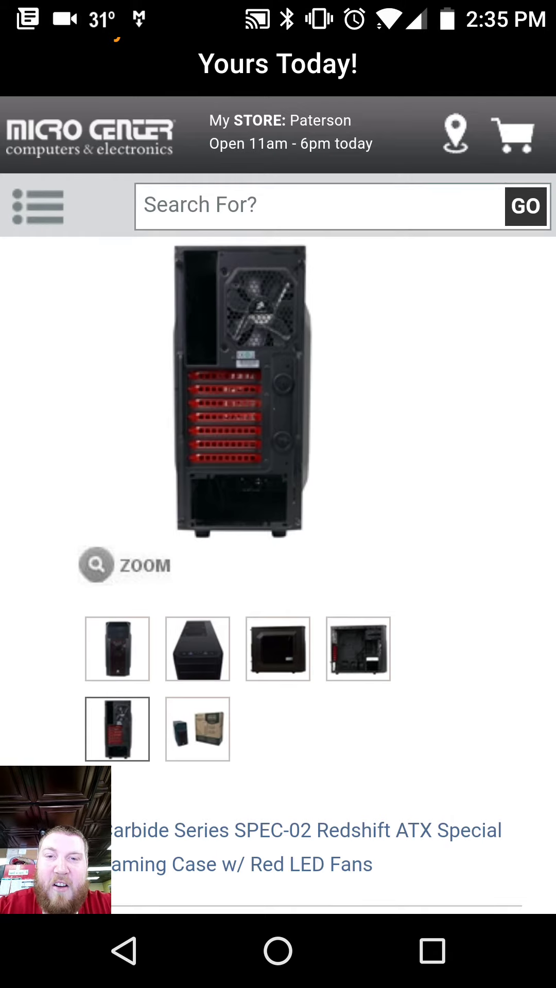
scroll(278, 463, down, 6)
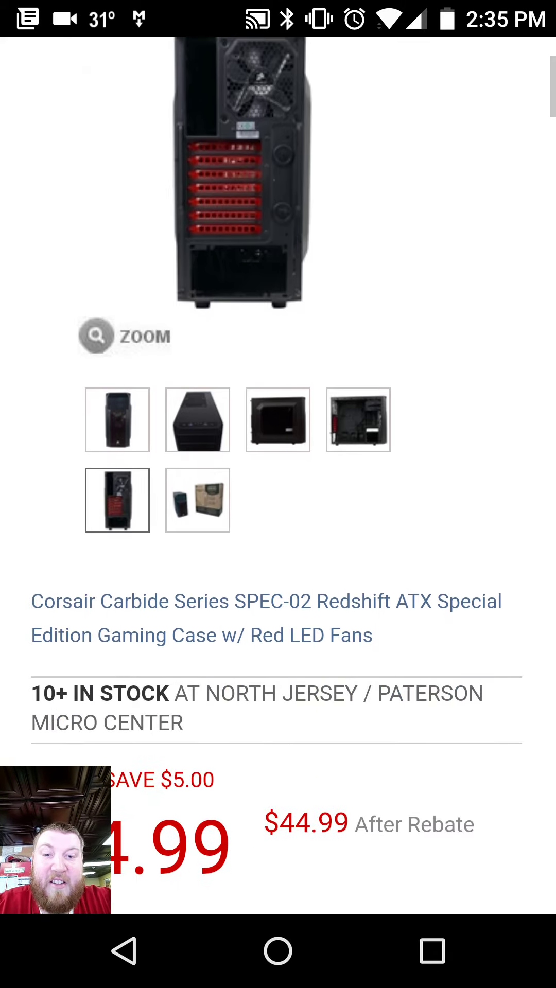
scroll(278, 474, down, 2)
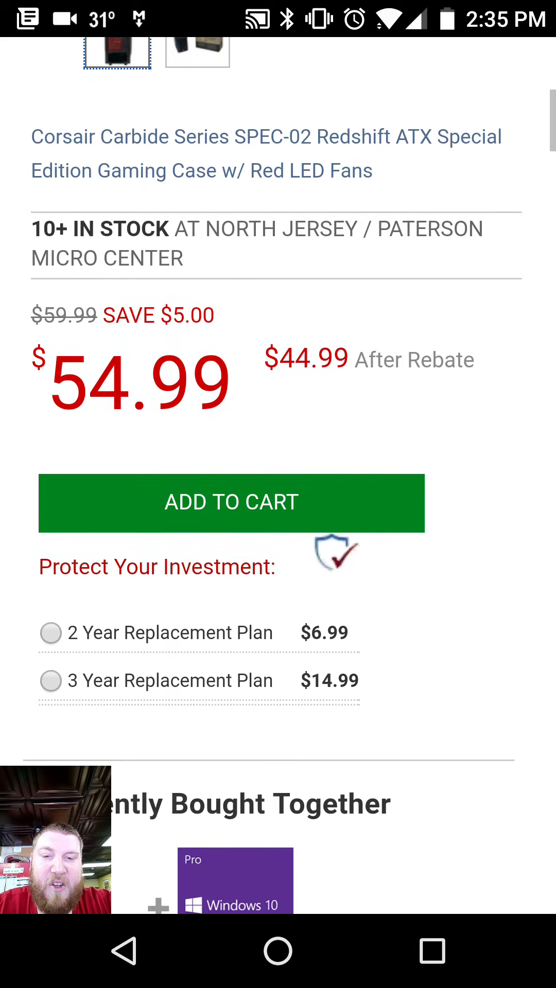
scroll(278, 473, down, 5)
scroll(278, 473, up, 8)
scroll(278, 515, up, 3)
Step through the photos to the open side-panel interior, then back to the front view.
click(118, 634)
click(198, 635)
click(279, 634)
click(359, 635)
scroll(278, 464, up, 3)
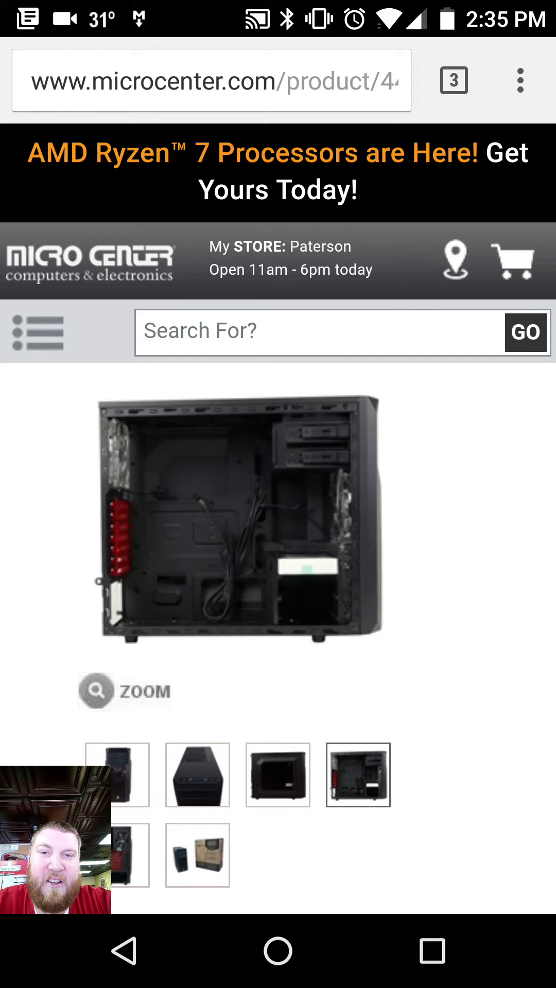
scroll(279, 464, down, 2)
scroll(278, 463, down, 1)
click(277, 631)
click(197, 632)
click(117, 632)
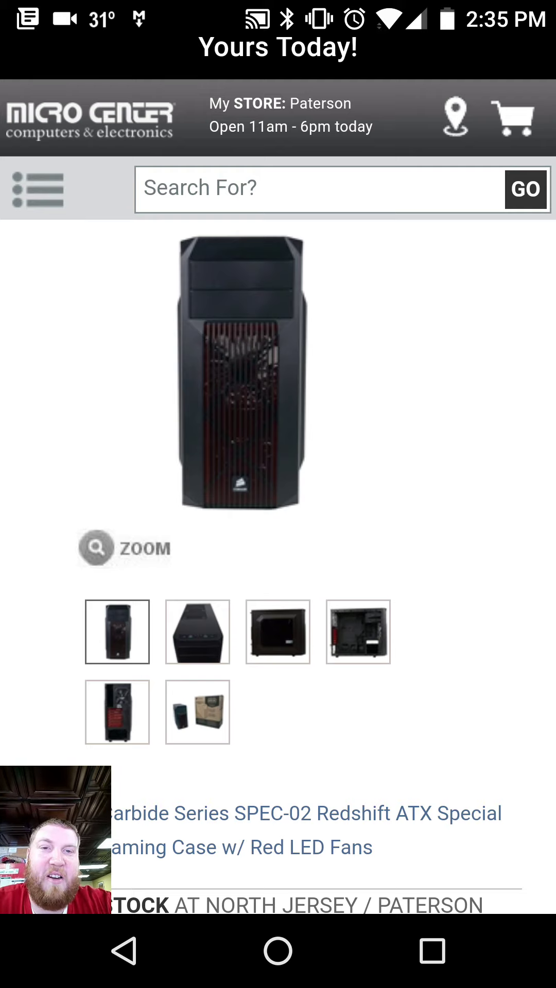
Scroll to the price section: 10+ in stock, $54.99, $44.99 after rebate.
scroll(278, 464, down, 2)
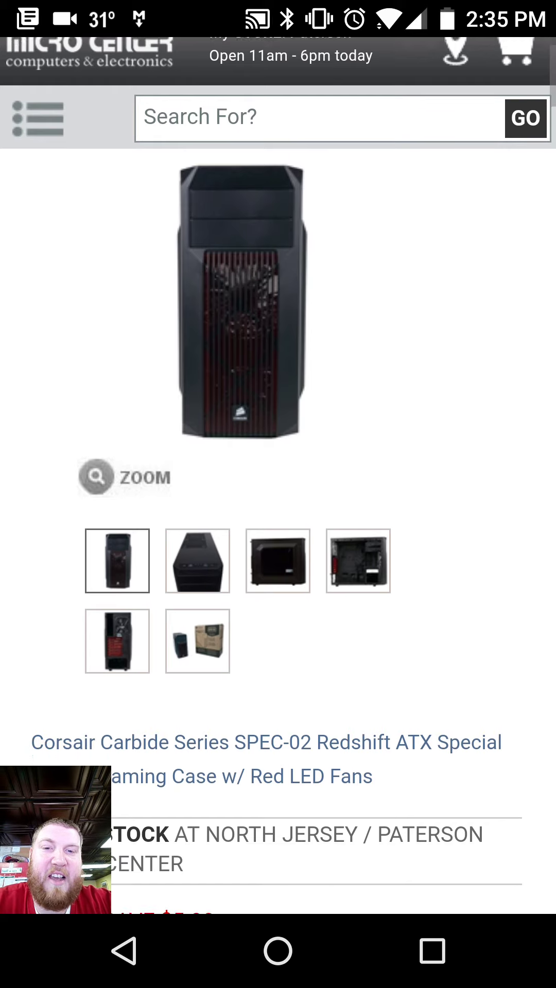
scroll(278, 464, up, 2)
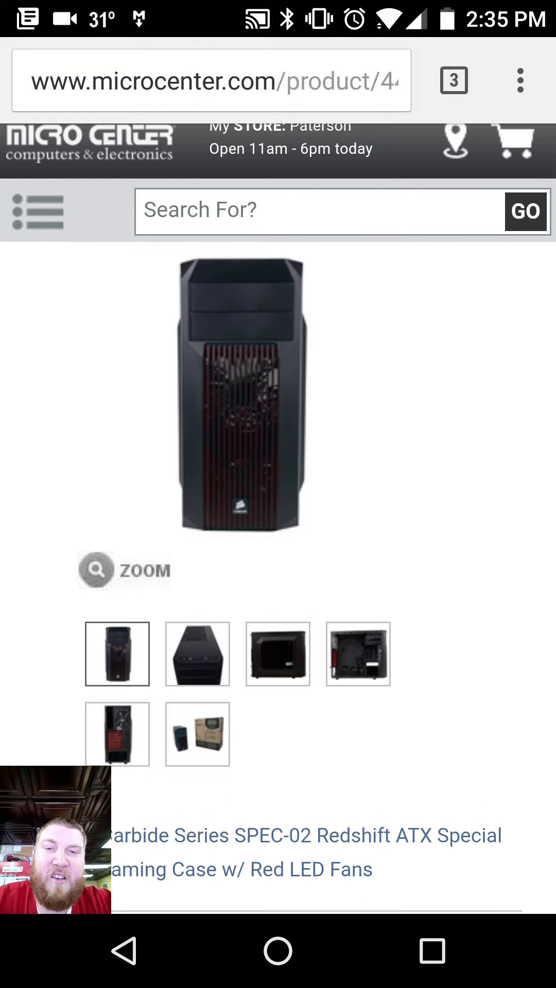
scroll(278, 463, down, 2)
scroll(278, 463, up, 3)
scroll(278, 464, up, 2)
scroll(278, 464, down, 1)
scroll(278, 463, up, 2)
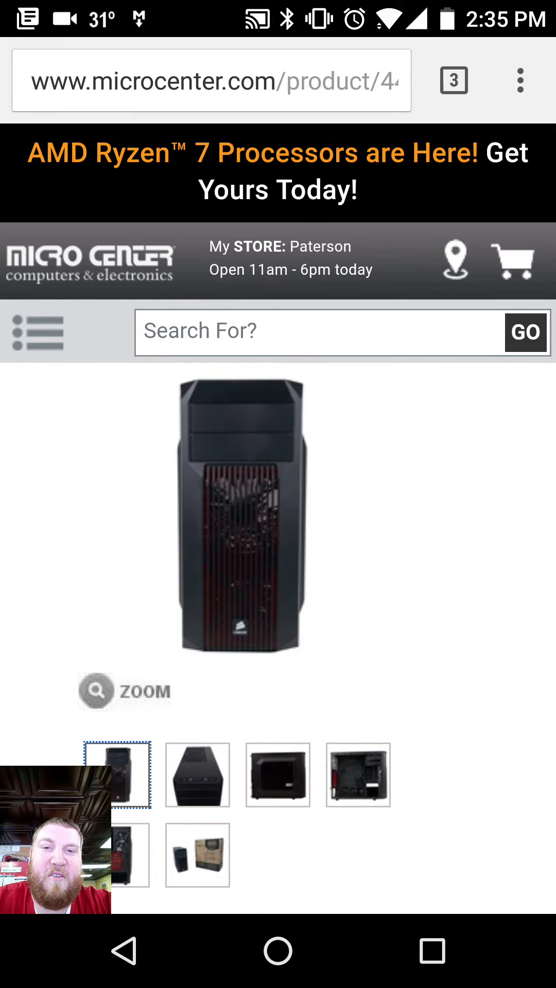
scroll(278, 463, down, 5)
scroll(278, 463, down, 2)
scroll(278, 464, down, 4)
scroll(278, 463, up, 3)
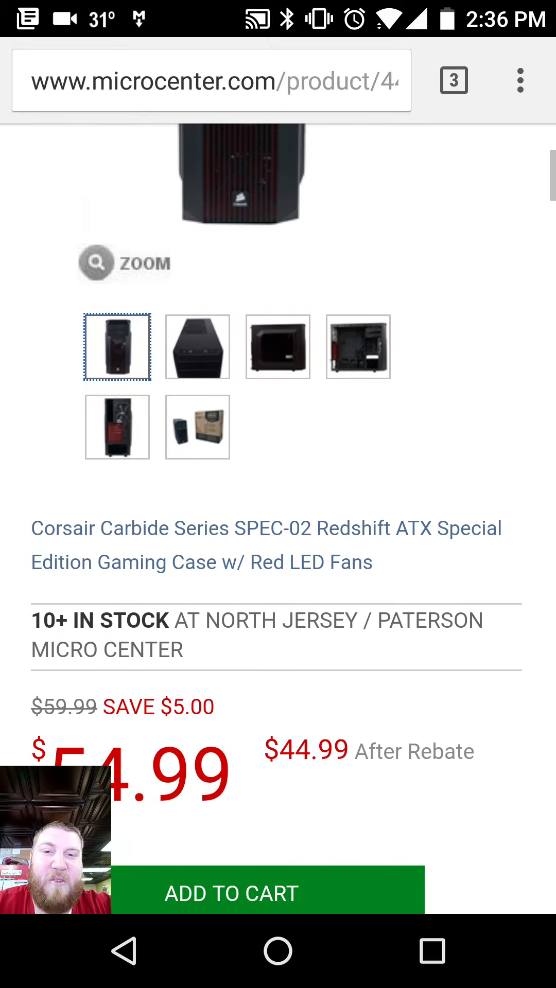